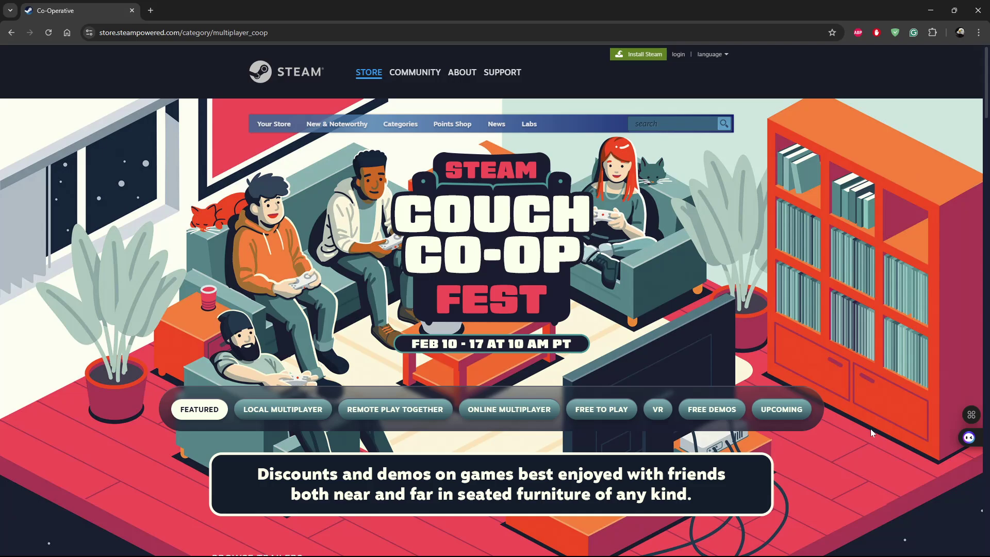
- Launch the Xbox app by searching "xbox" in the Start menu
{"action": "key", "text": "super"}
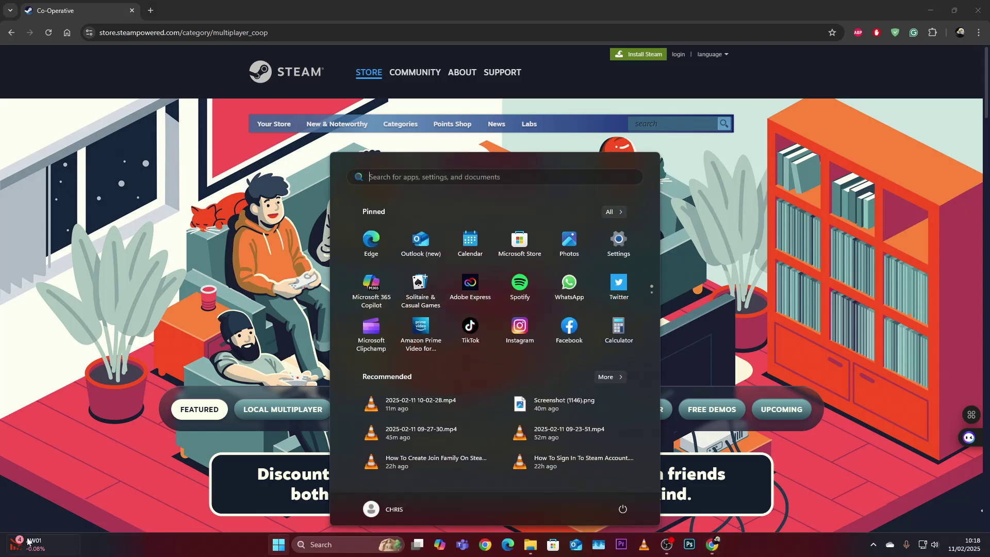
{"action": "left_click", "coordinate": [277, 544]}
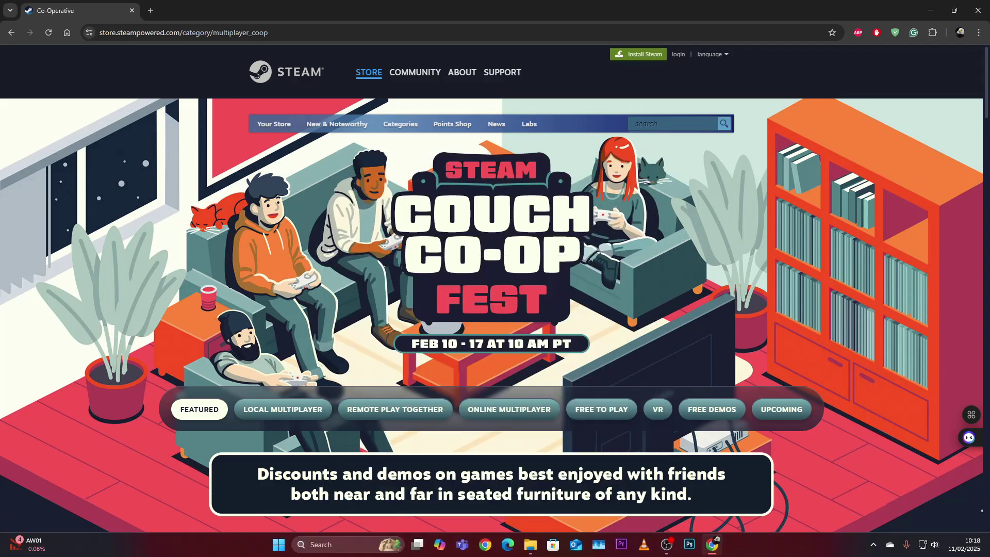
{"action": "left_click", "coordinate": [277, 544]}
{"action": "type", "text": "xb"}
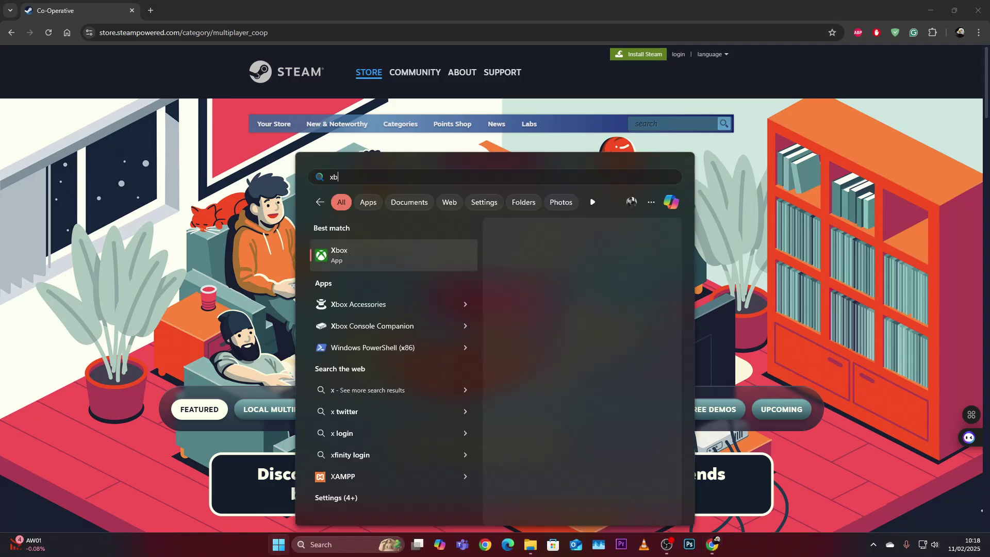
{"action": "type", "text": "ox"}
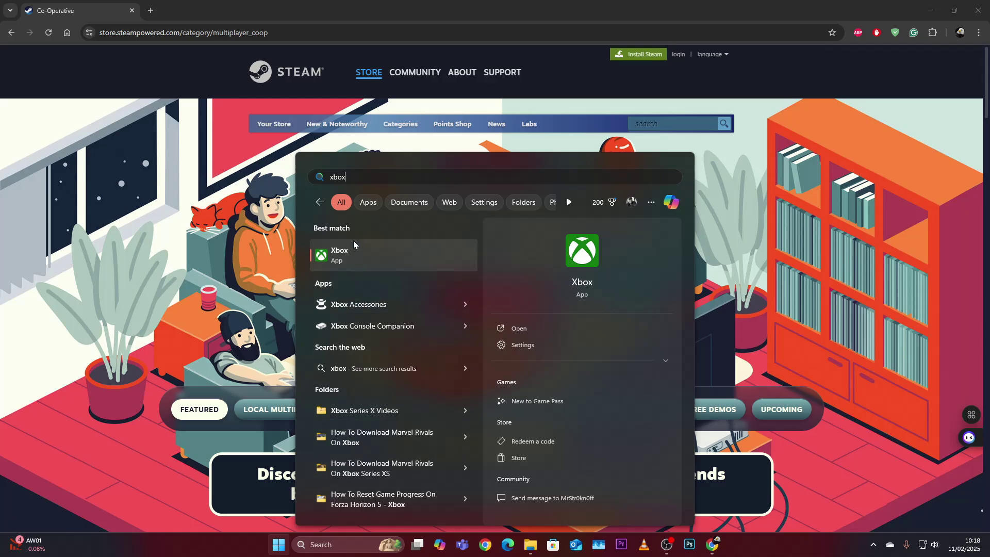
{"action": "left_click", "coordinate": [353, 252]}
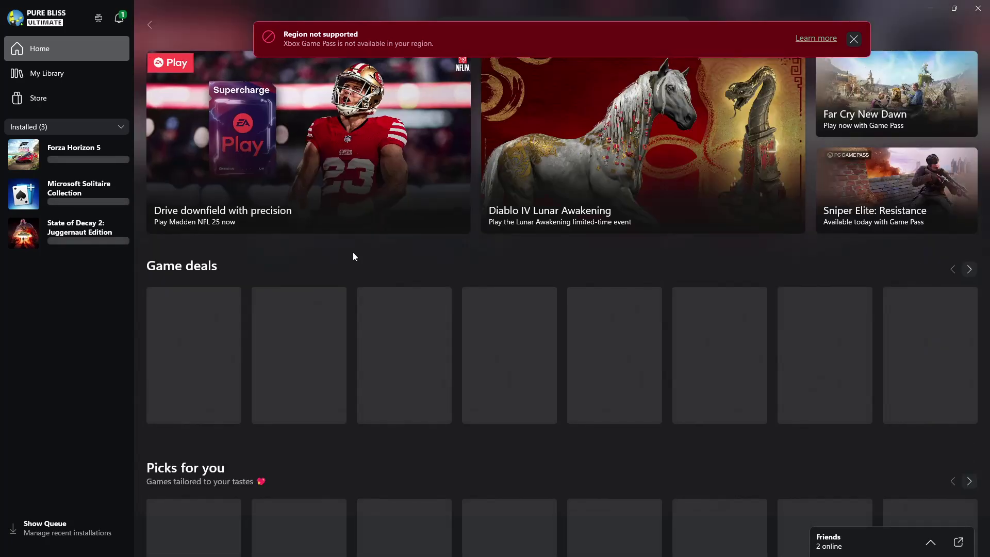
- Dismiss the region notice and open Settings on the Account page's Linked accounts
{"action": "left_click", "coordinate": [854, 38]}
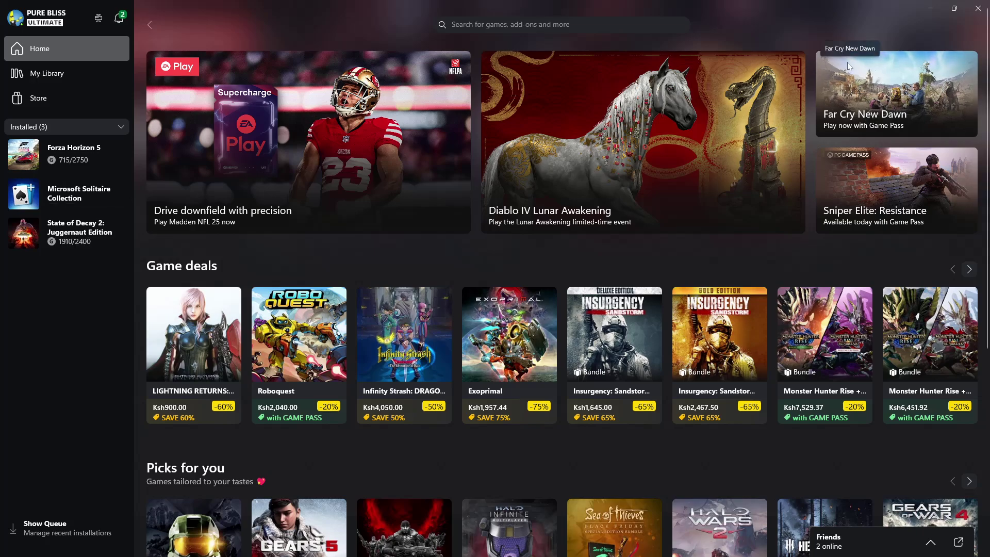
{"action": "left_click", "coordinate": [12, 16]}
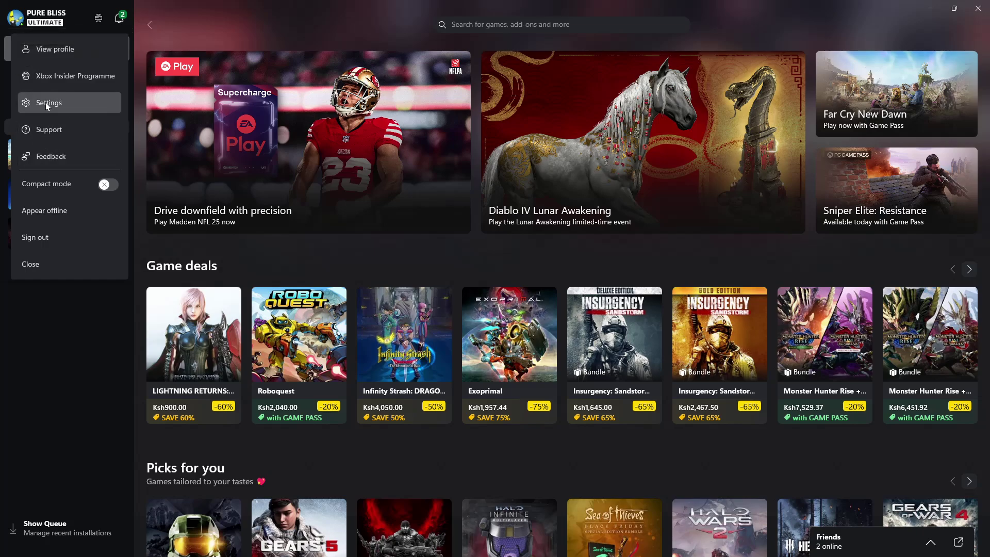
{"action": "left_click", "coordinate": [46, 102]}
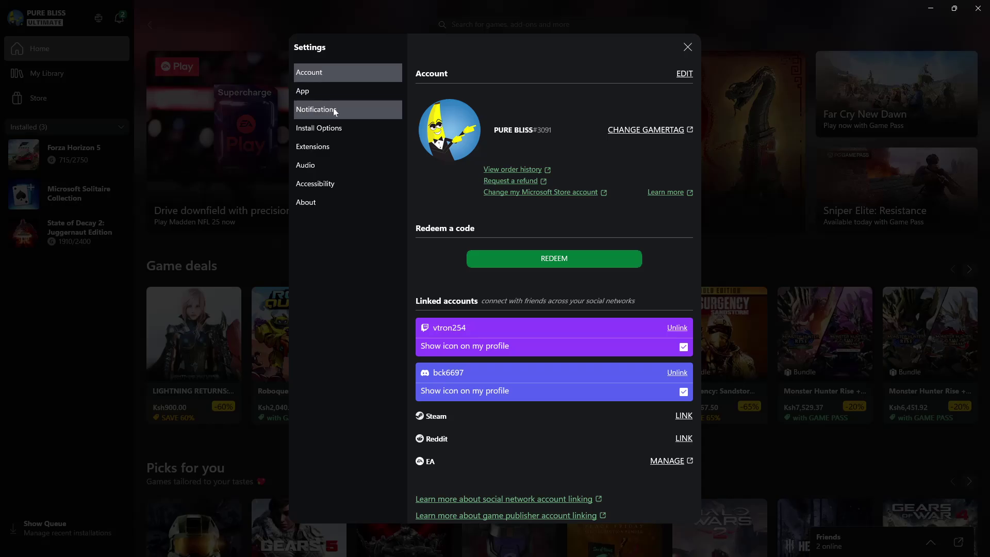
{"action": "left_click", "coordinate": [320, 73]}
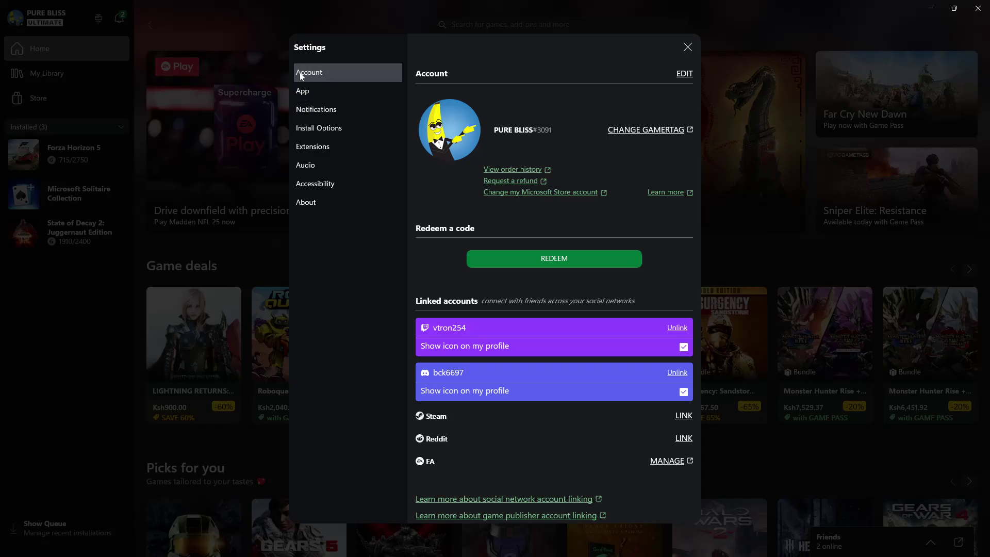
{"action": "scroll", "coordinate": [616, 169], "scroll_direction": "down", "scroll_amount": 2}
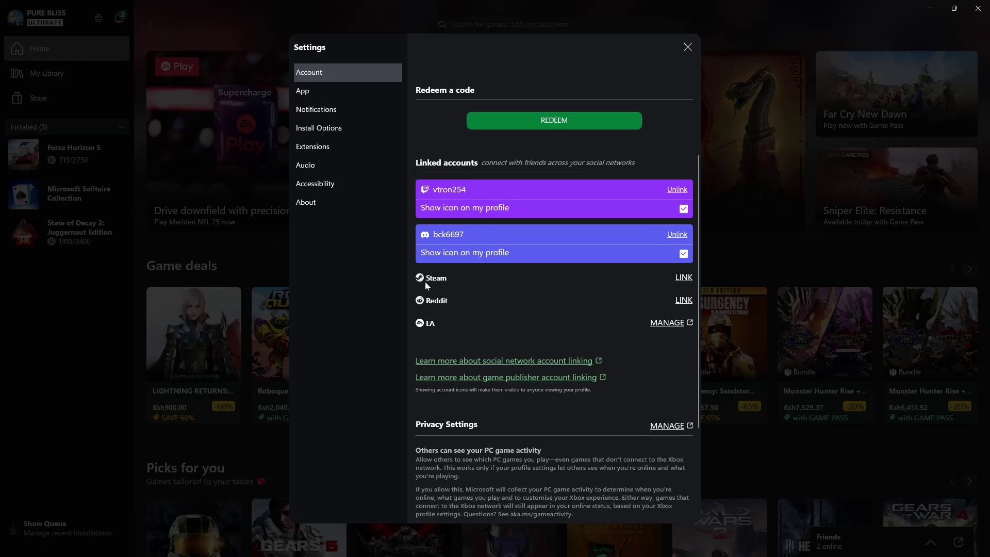
- Start linking Steam and sign in with the Steam account in the browser
{"action": "left_click", "coordinate": [683, 277]}
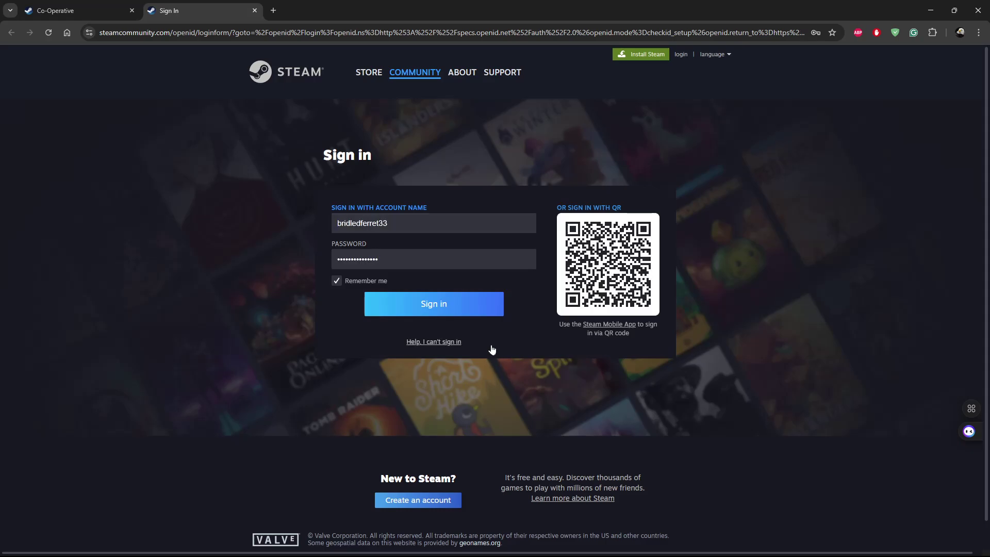
{"action": "left_click", "coordinate": [475, 315]}
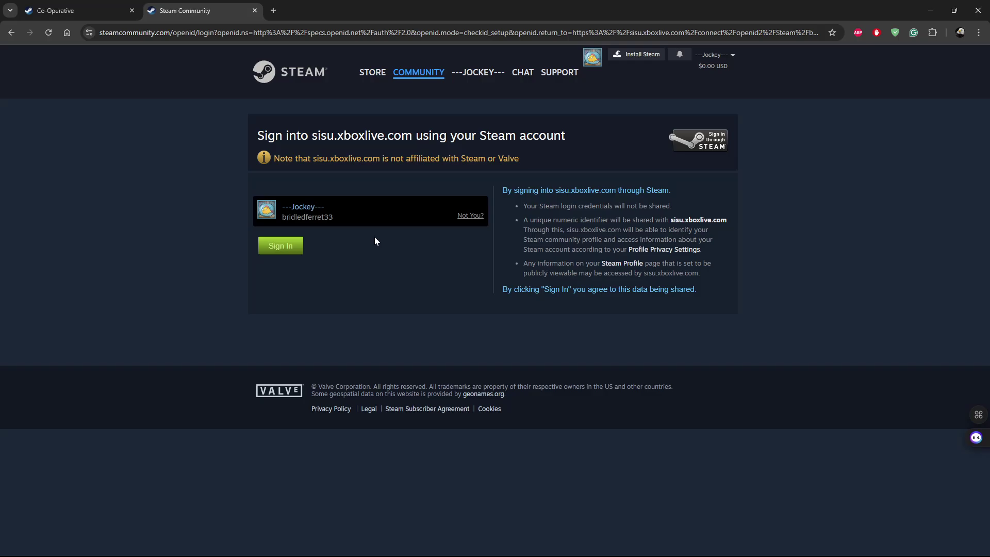
- Approve the sisu.xboxlive.com sign-in, always allow its links, and return to Xbox
{"action": "left_click", "coordinate": [290, 245]}
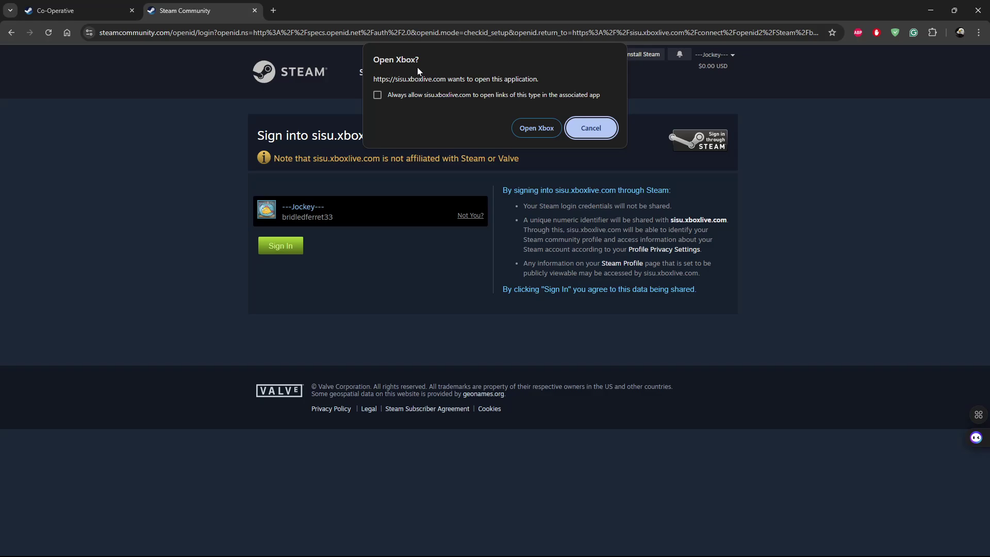
{"action": "left_click", "coordinate": [378, 95]}
{"action": "left_click", "coordinate": [538, 128]}
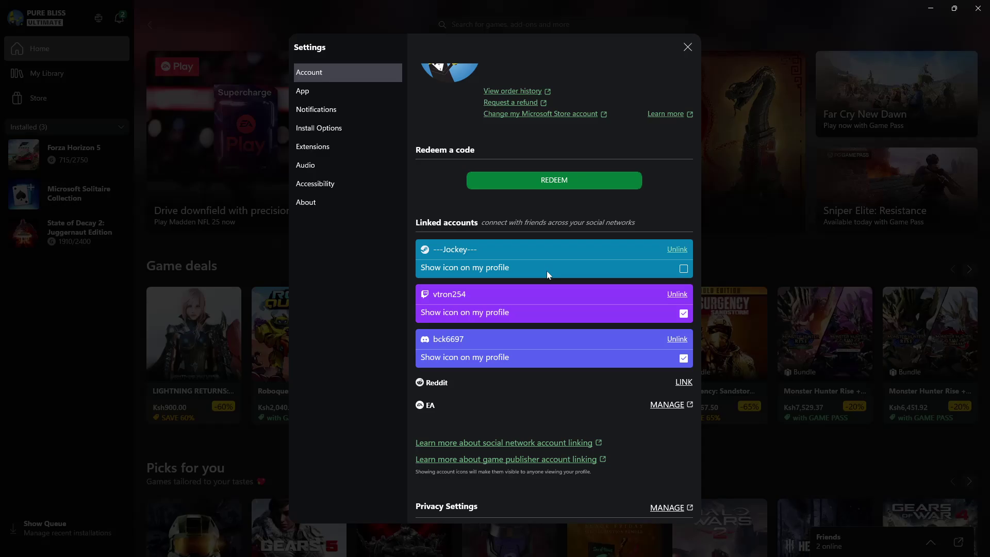
- Show the Steam icon on the profile and close Settings
{"action": "left_click", "coordinate": [683, 269]}
{"action": "left_click", "coordinate": [686, 46]}
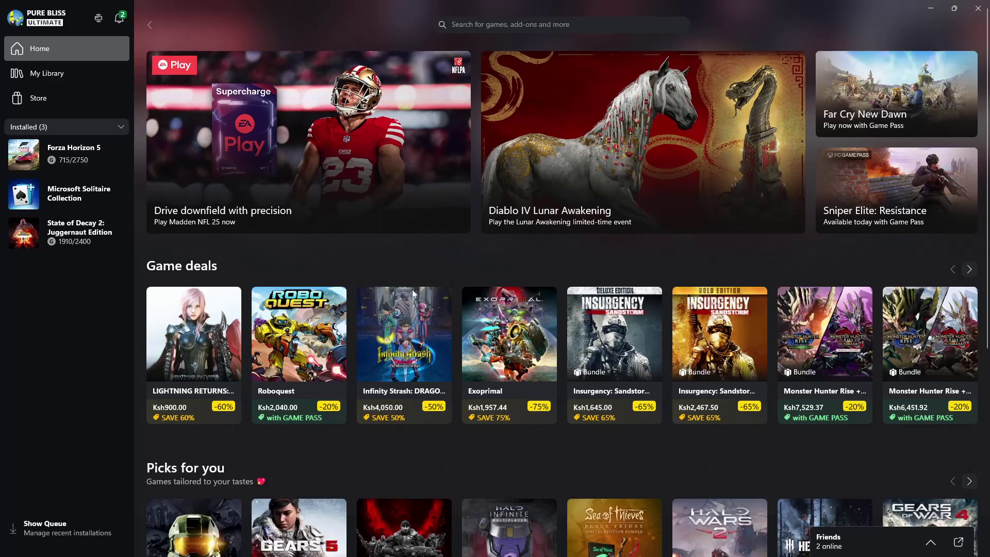